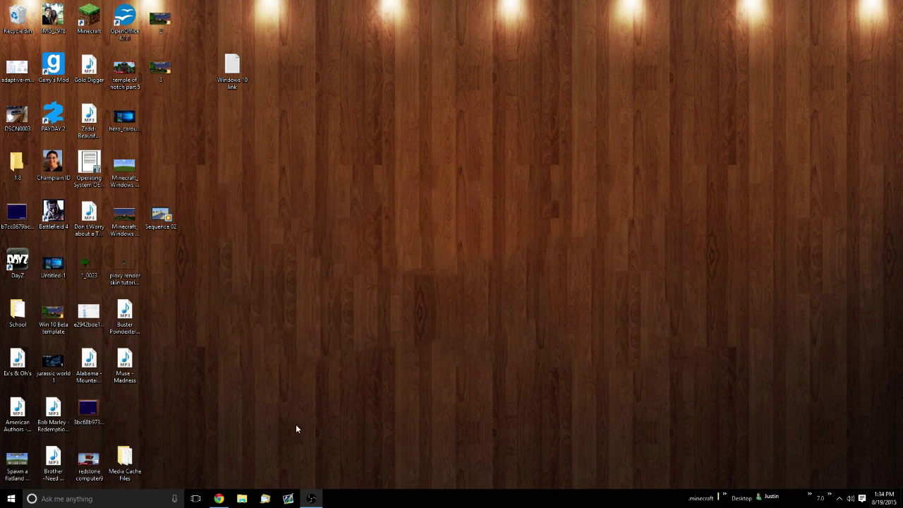
# - Open File Explorer and navigate through This PC and Windows (C:) to Program Files
pyautogui.click(244, 500)
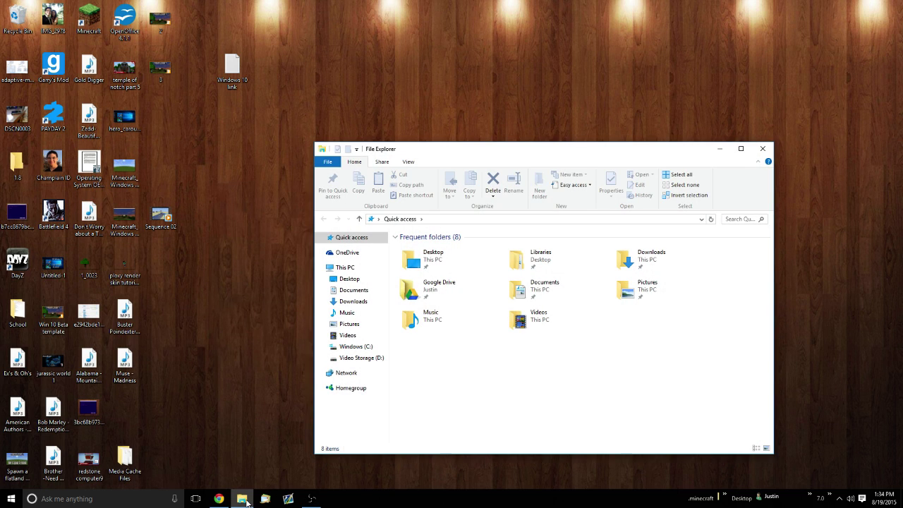
pyautogui.moveTo(517, 149); pyautogui.dragTo(443, 114)
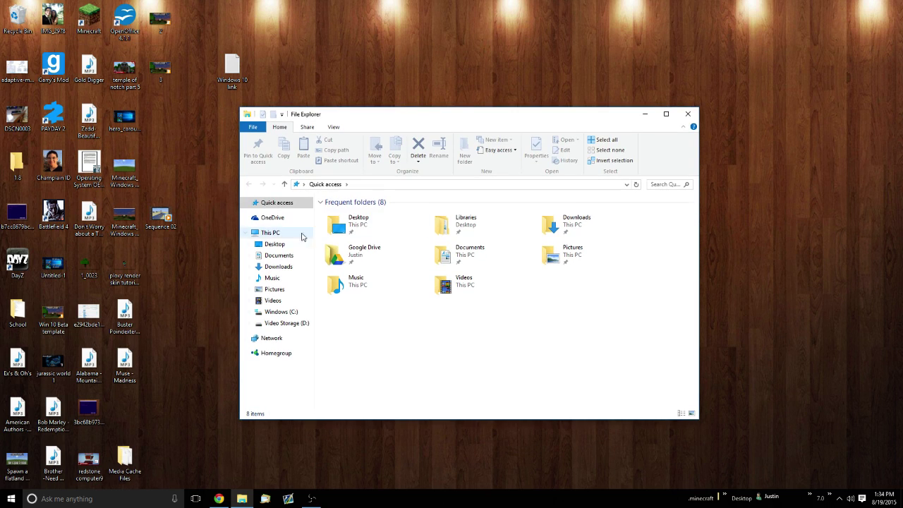
pyautogui.click(293, 235)
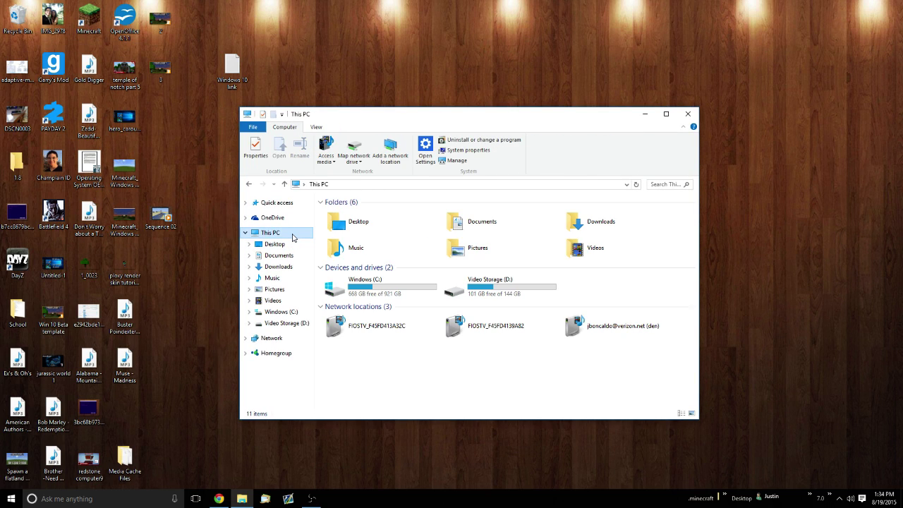
pyautogui.doubleClick(368, 286)
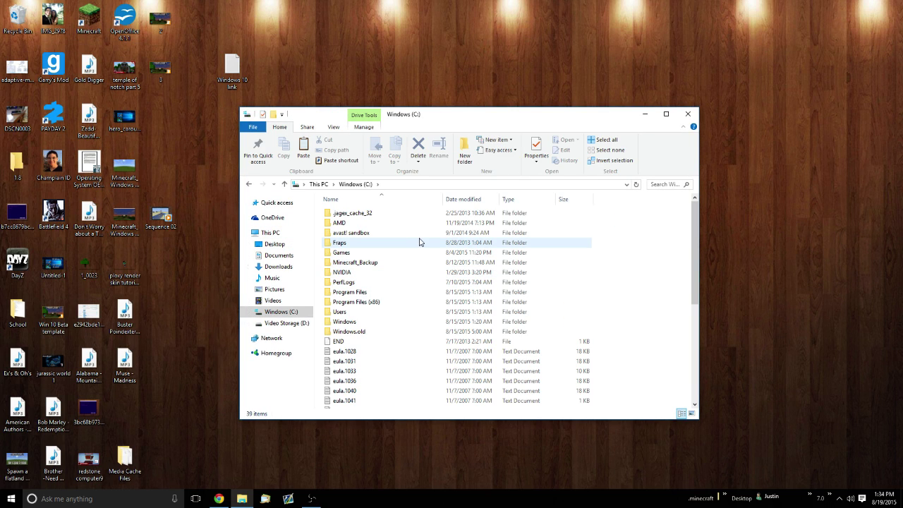
pyautogui.doubleClick(391, 295)
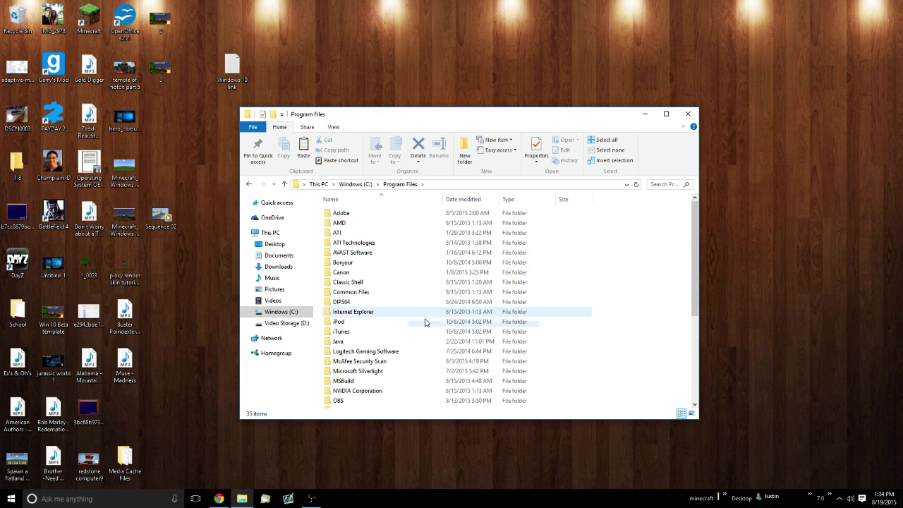
pyautogui.moveTo(692, 226); pyautogui.dragTo(695, 309)
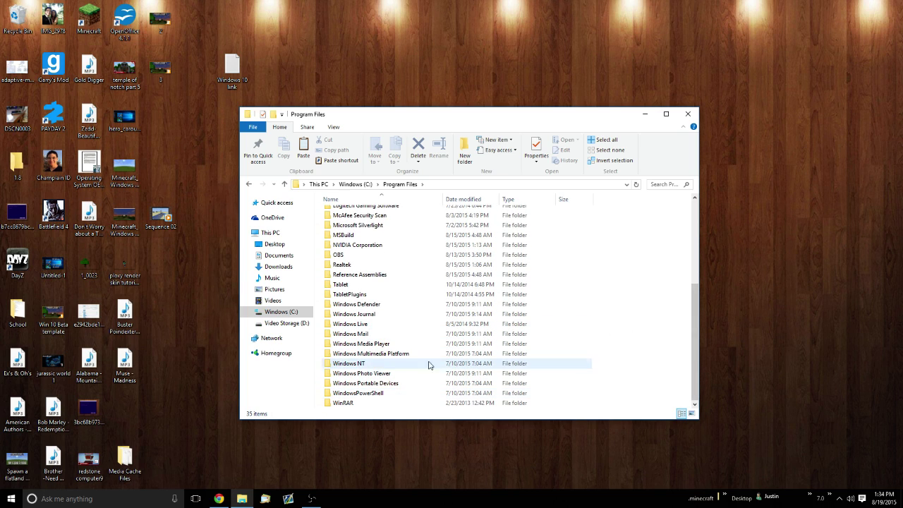
# - Turn on Hidden items, try opening WindowsApps, then return to the Program Files listing
pyautogui.click(335, 128)
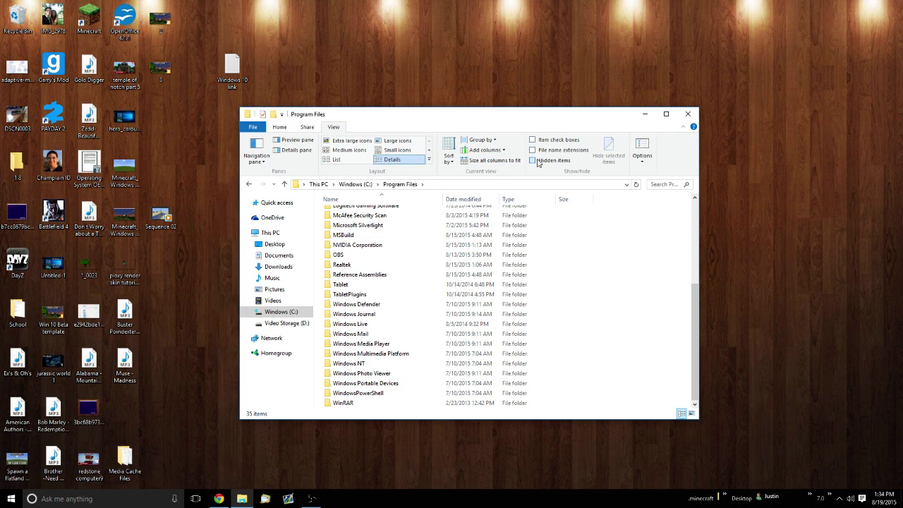
pyautogui.click(535, 160)
pyautogui.moveTo(696, 260); pyautogui.dragTo(696, 367)
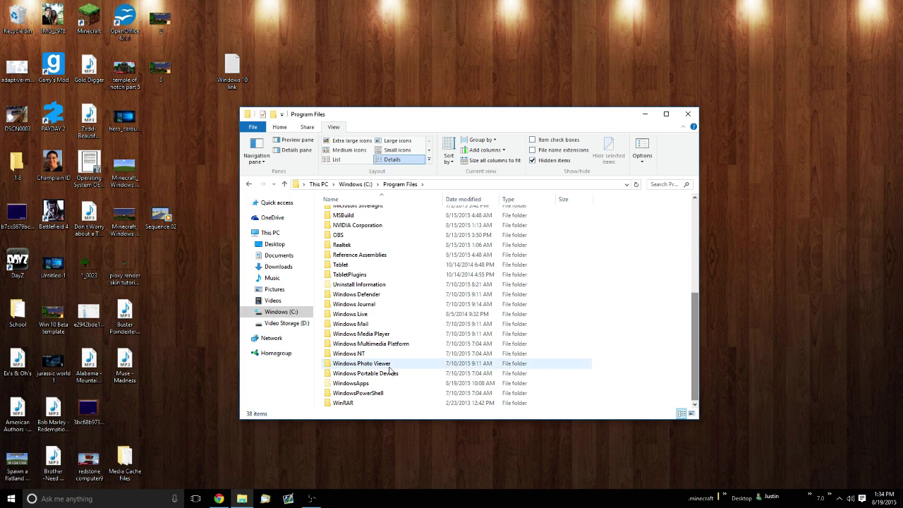
pyautogui.doubleClick(381, 386)
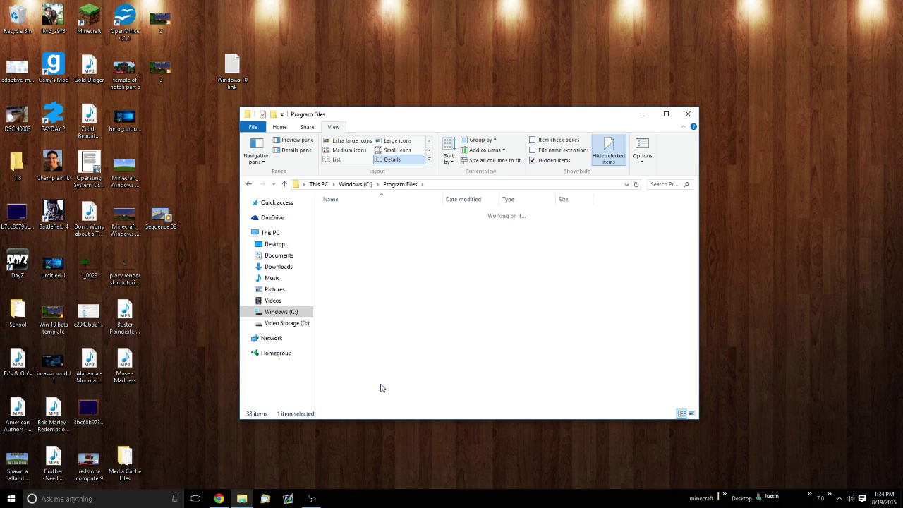
pyautogui.click(248, 186)
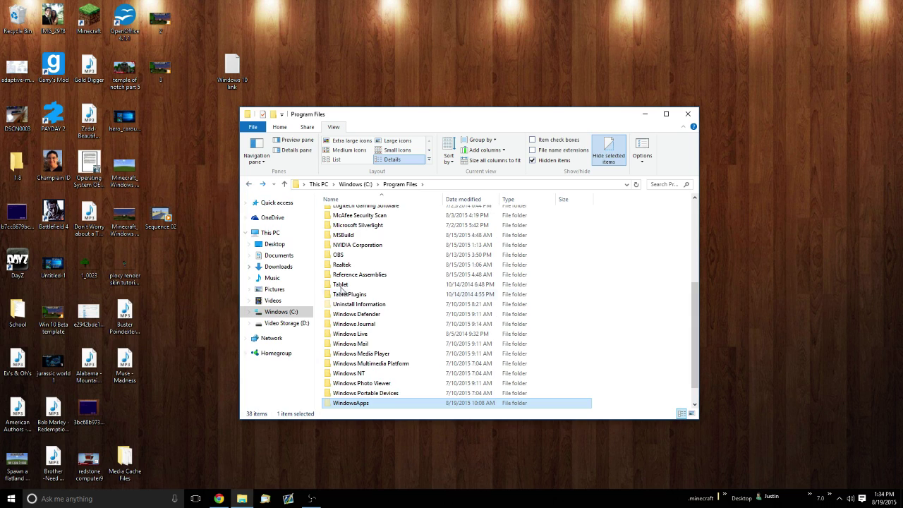
# - Bring up the Security tab of the WindowsApps folder's Properties
pyautogui.rightClick(395, 383)
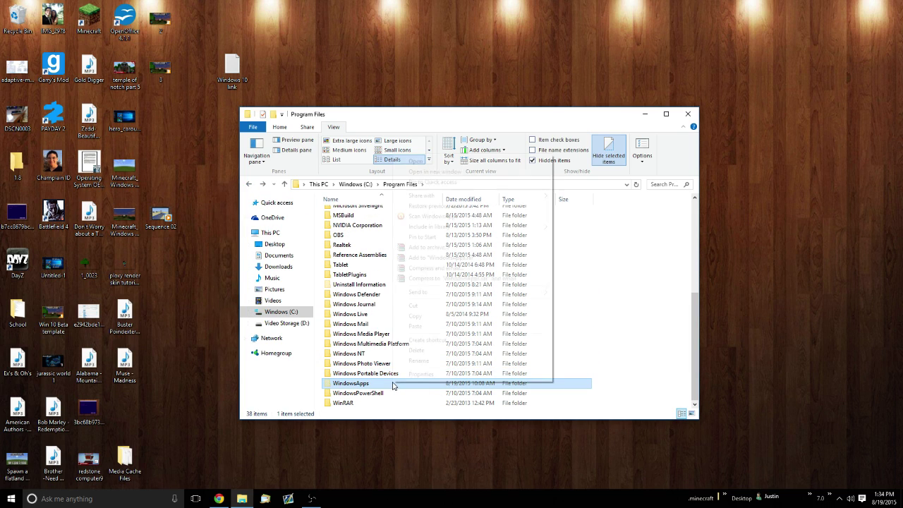
pyautogui.click(421, 374)
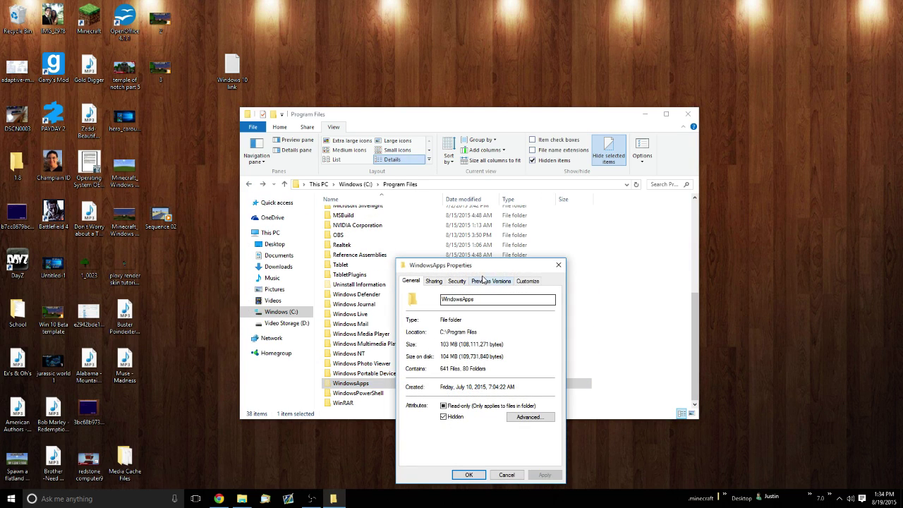
pyautogui.click(457, 280)
pyautogui.moveTo(476, 269); pyautogui.dragTo(450, 206)
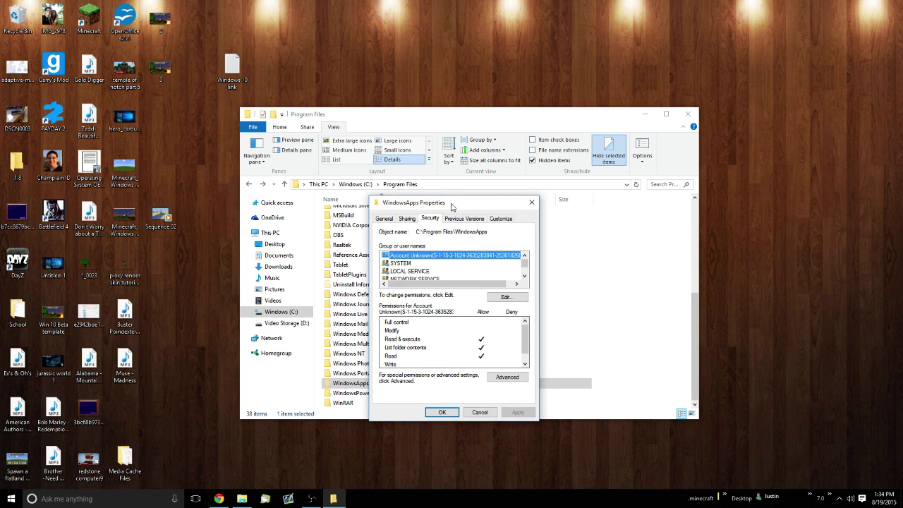
# - Add the user account with Full control to WindowsApps permissions and close the dialogs
pyautogui.click(510, 297)
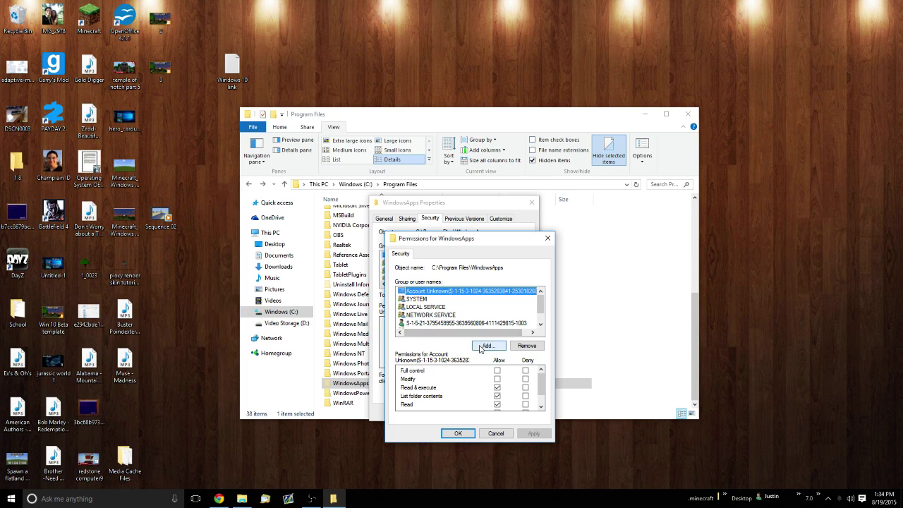
pyautogui.click(488, 345)
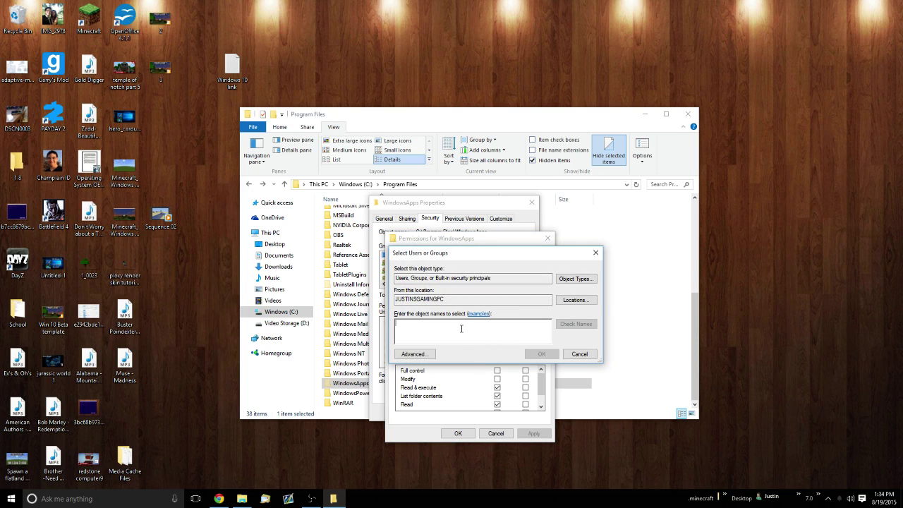
pyautogui.write('Ju')
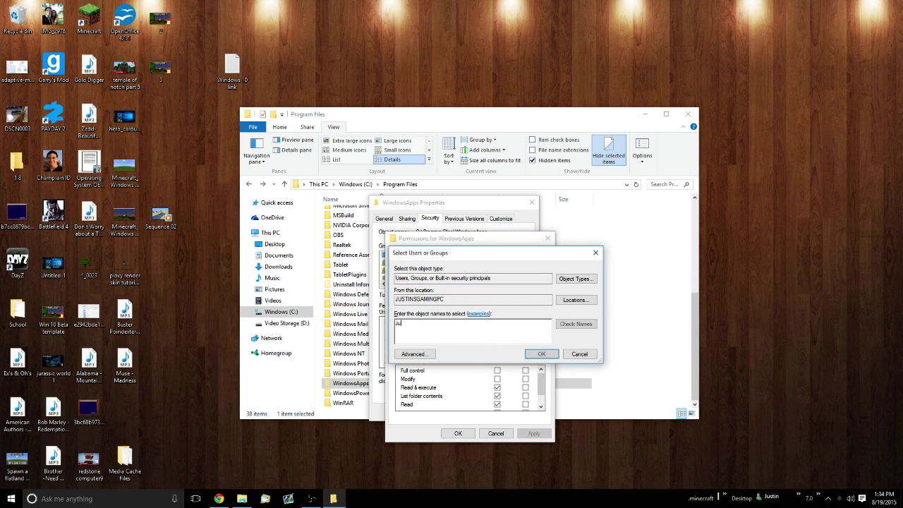
pyautogui.write('stin')
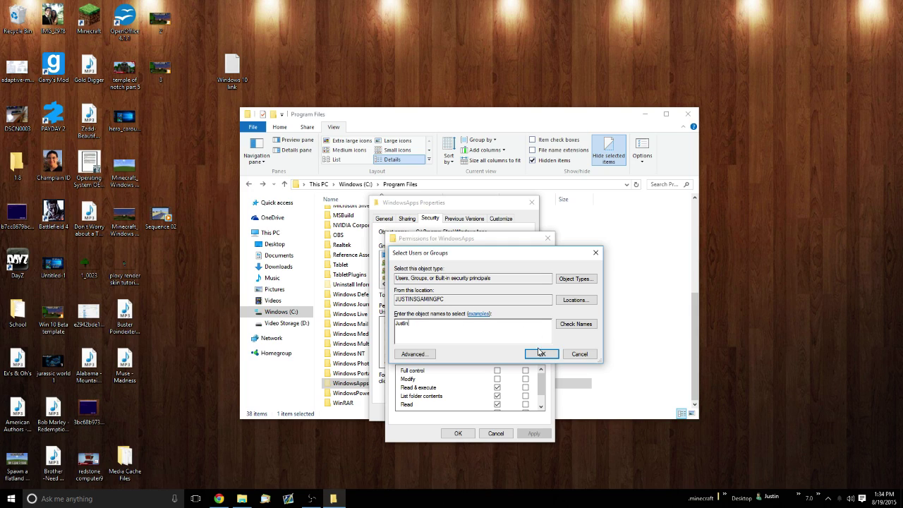
pyautogui.click(576, 324)
pyautogui.click(541, 353)
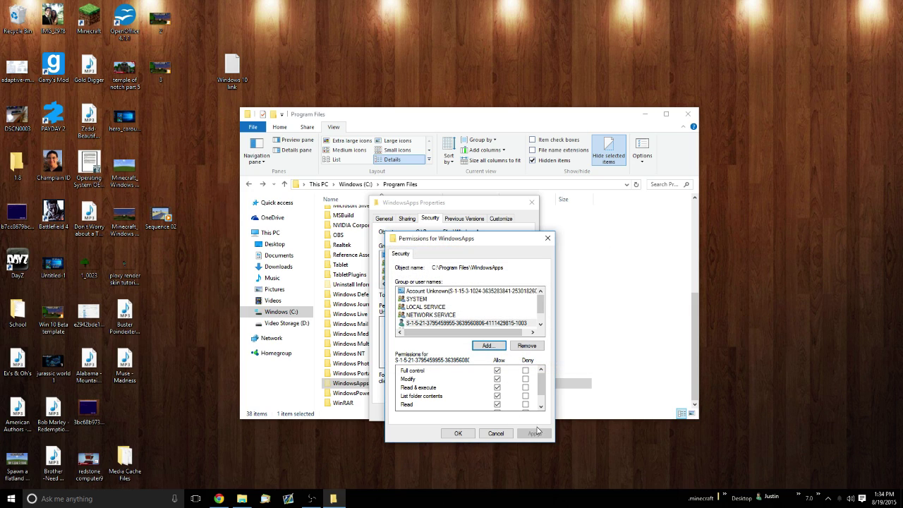
pyautogui.click(459, 433)
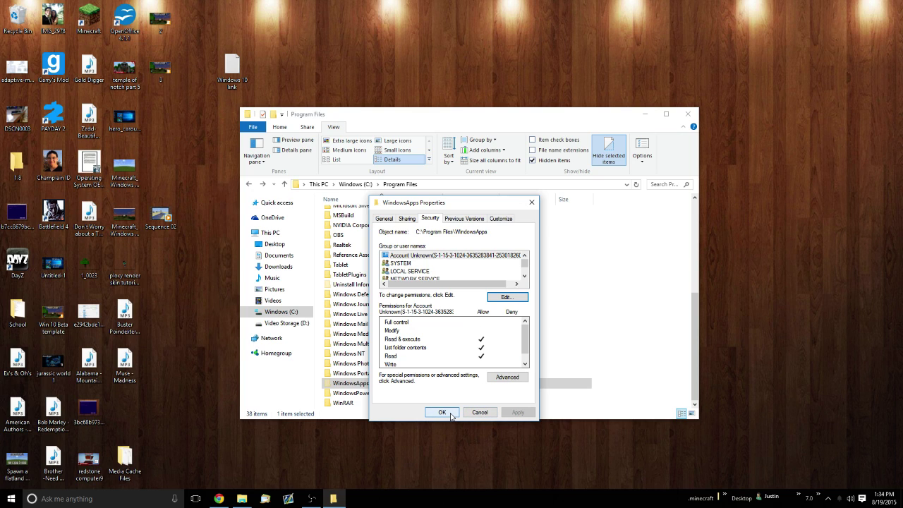
pyautogui.click(442, 413)
# - Open WindowsApps and scroll its list to find the Minecraft package
pyautogui.doubleClick(379, 385)
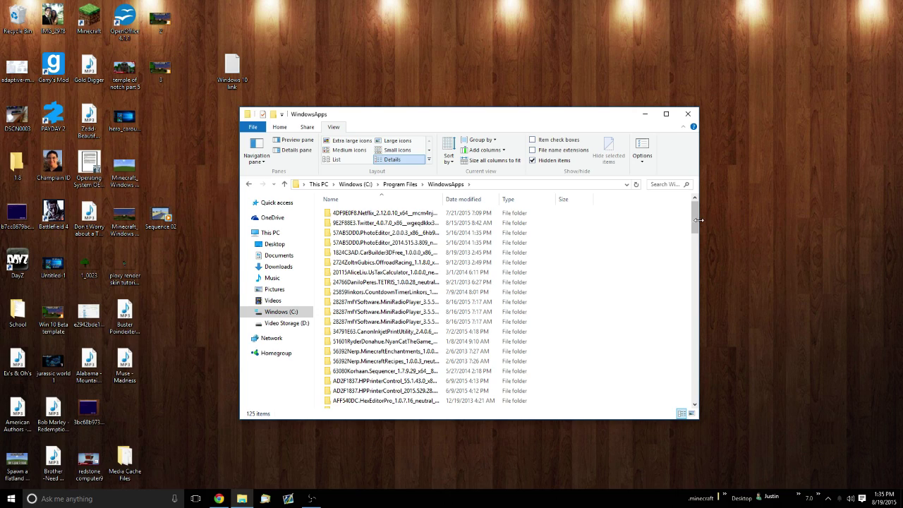
pyautogui.moveTo(697, 222)
pyautogui.mouseDown()
pyautogui.moveTo(695, 384)
pyautogui.moveTo(695, 326)
pyautogui.mouseUp()
pyautogui.scroll(2, 622, 328)
pyautogui.scroll(2, 623, 329)
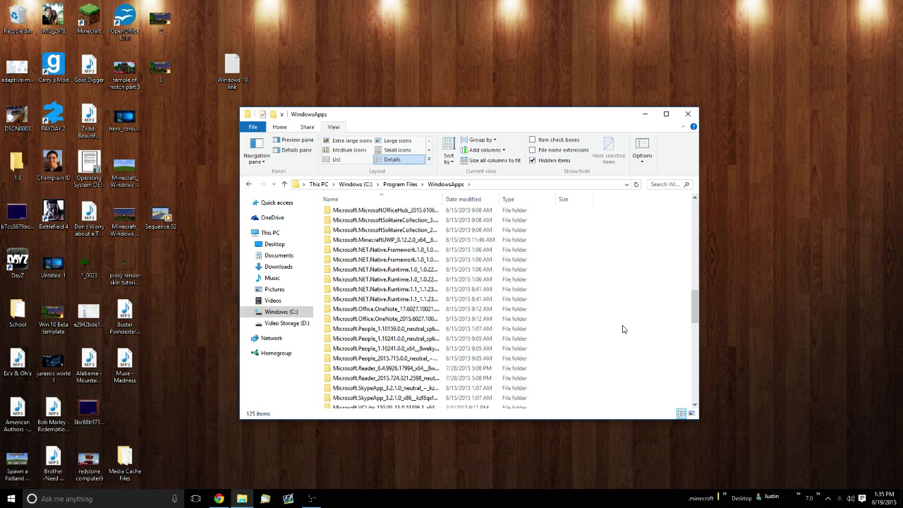
pyautogui.moveTo(409, 244)
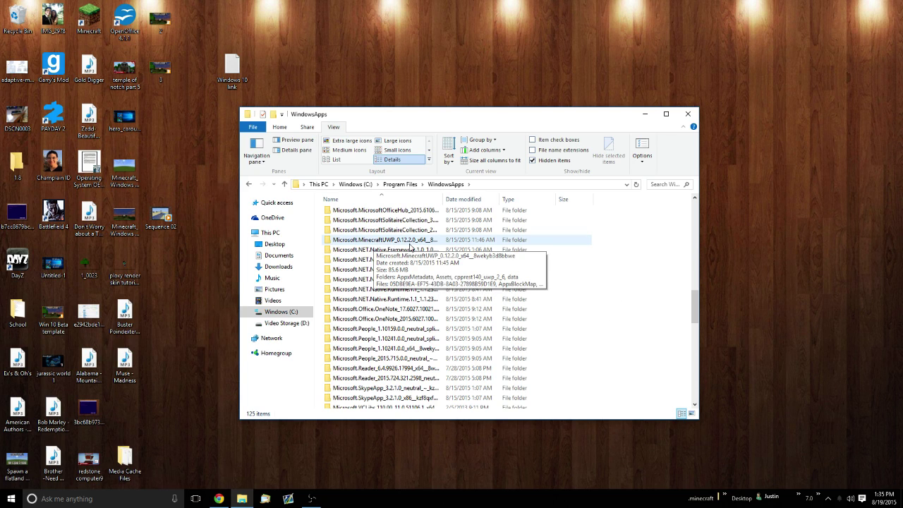
# - Open Microsoft.MinecraftUWP_0.12.2.0_x64 and scroll through its 28 items
pyautogui.doubleClick(391, 241)
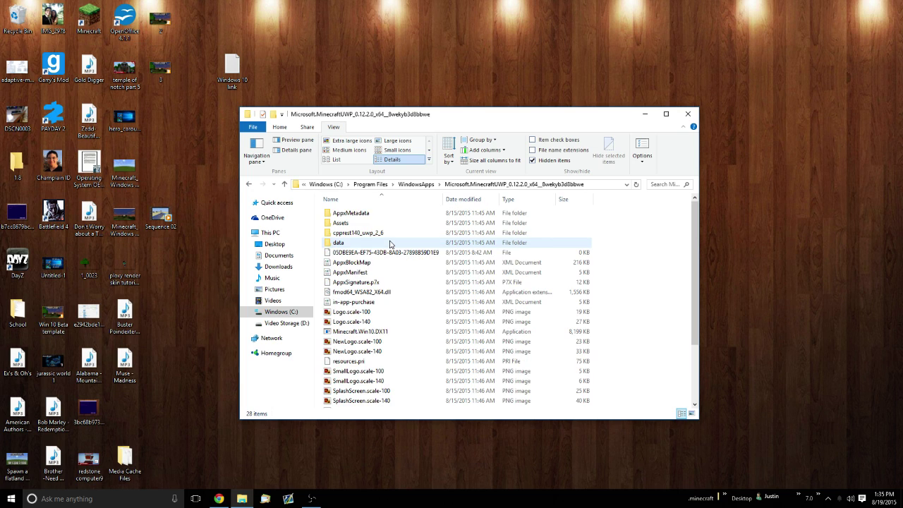
pyautogui.scroll(-2, 419, 299)
pyautogui.scroll(-1, 420, 313)
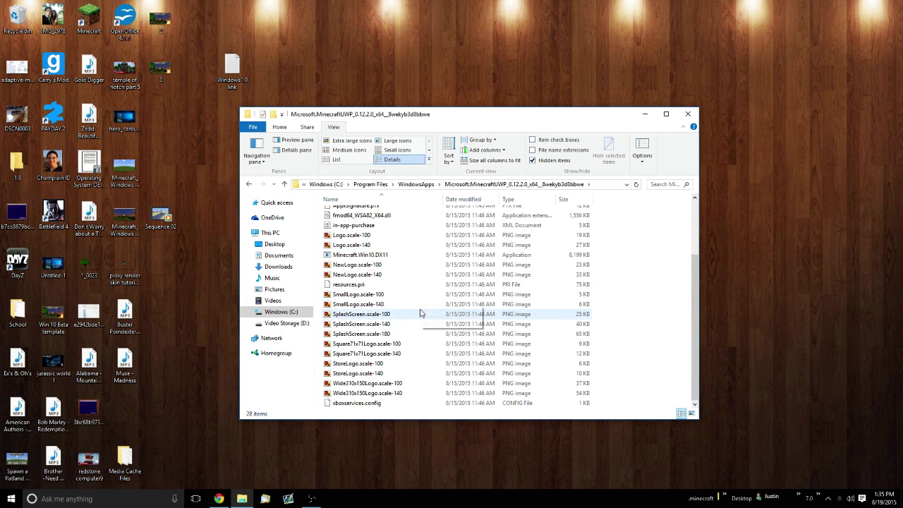
pyautogui.scroll(3, 421, 314)
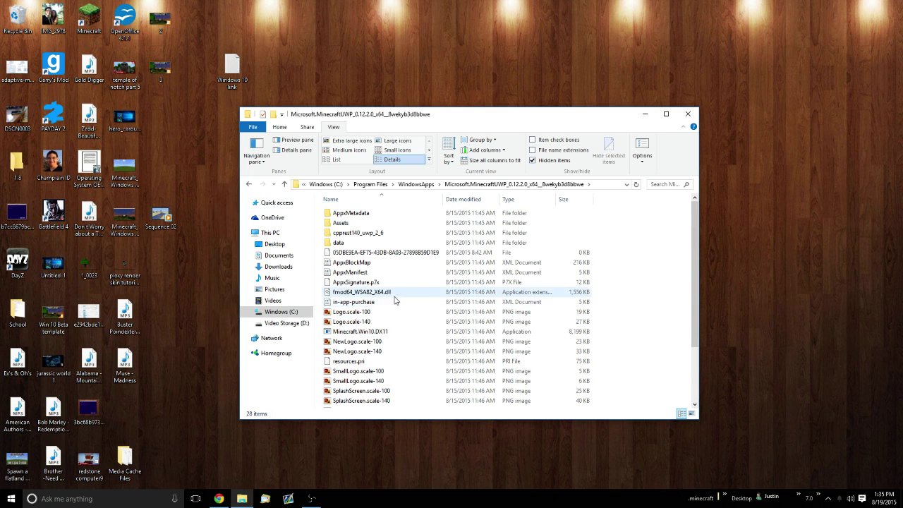
pyautogui.scroll(-1, 390, 295)
pyautogui.scroll(1, 379, 279)
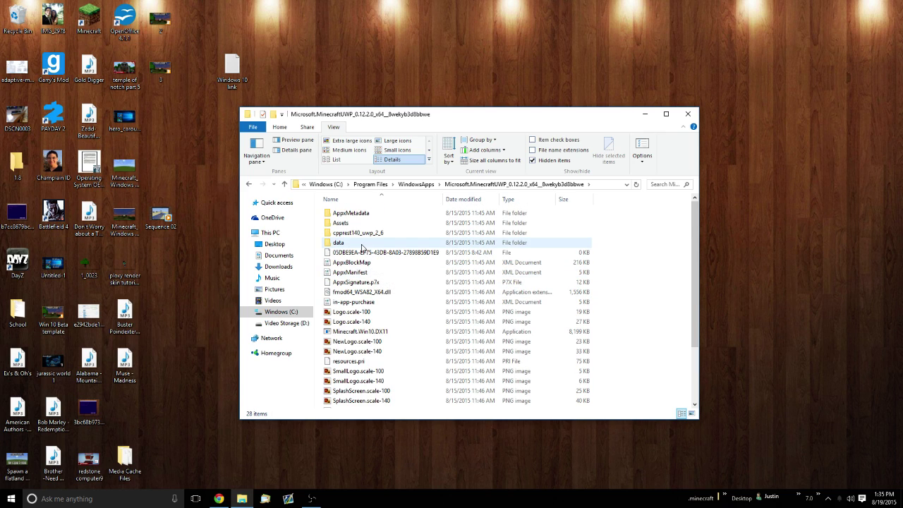
# - Drill down through data and images into the gui folder to show its 18 texture thumbnails
pyautogui.doubleClick(363, 242)
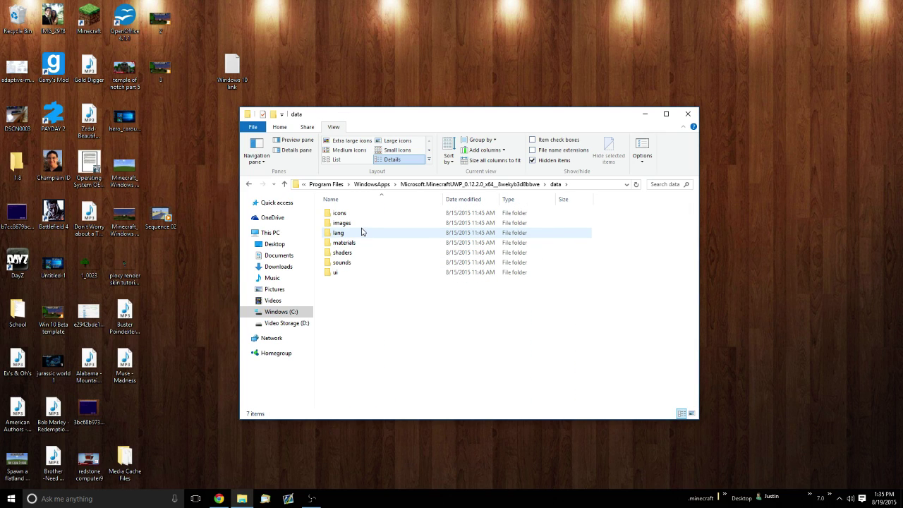
pyautogui.doubleClick(362, 223)
pyautogui.doubleClick(363, 263)
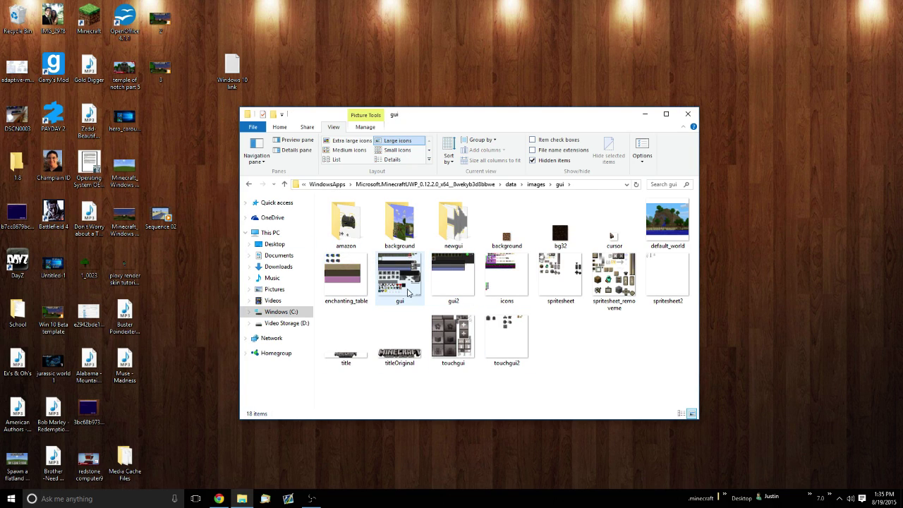
pyautogui.rightClick(575, 360)
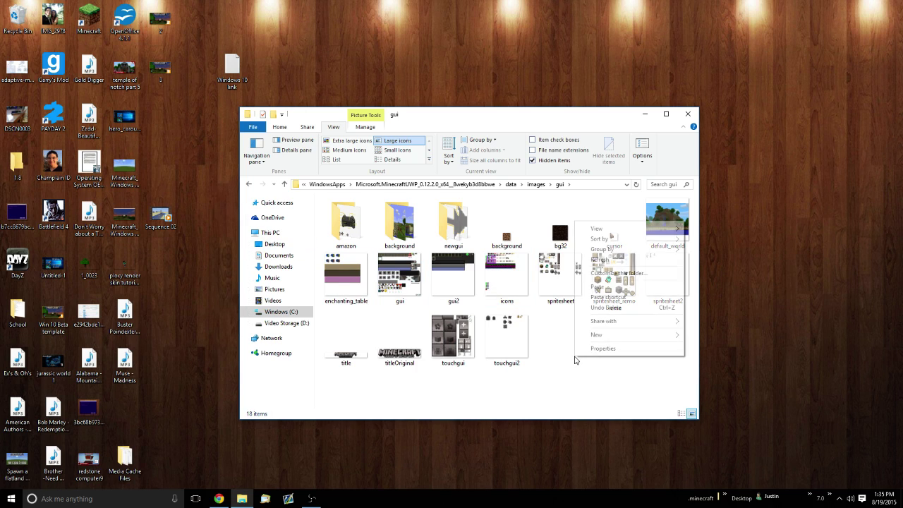
pyautogui.click(583, 348)
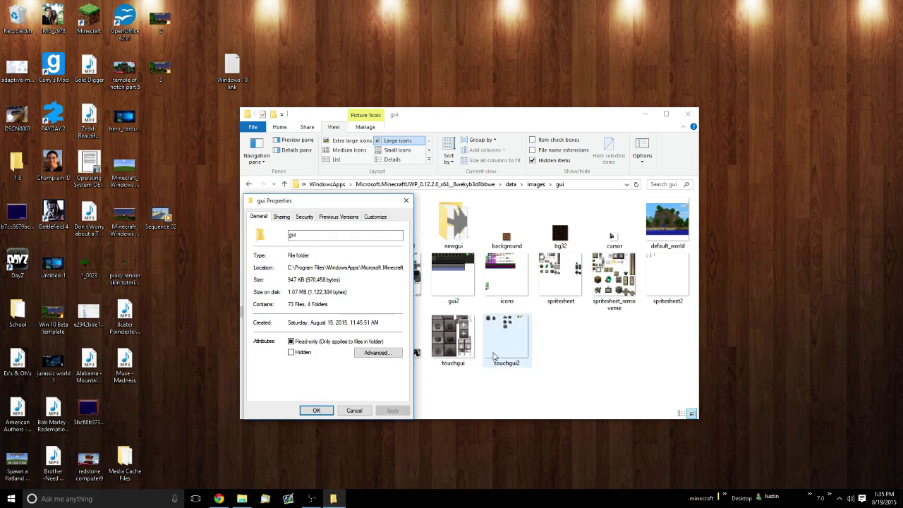
pyautogui.click(304, 218)
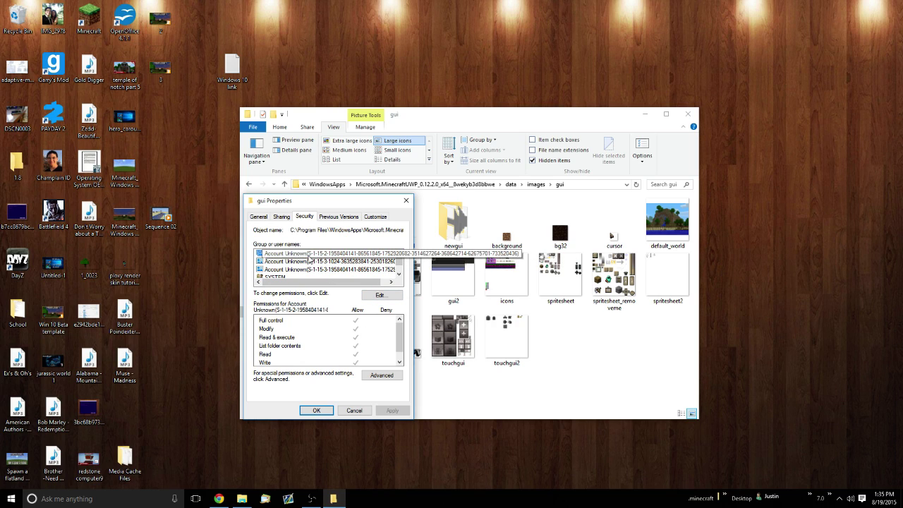
pyautogui.click(370, 297)
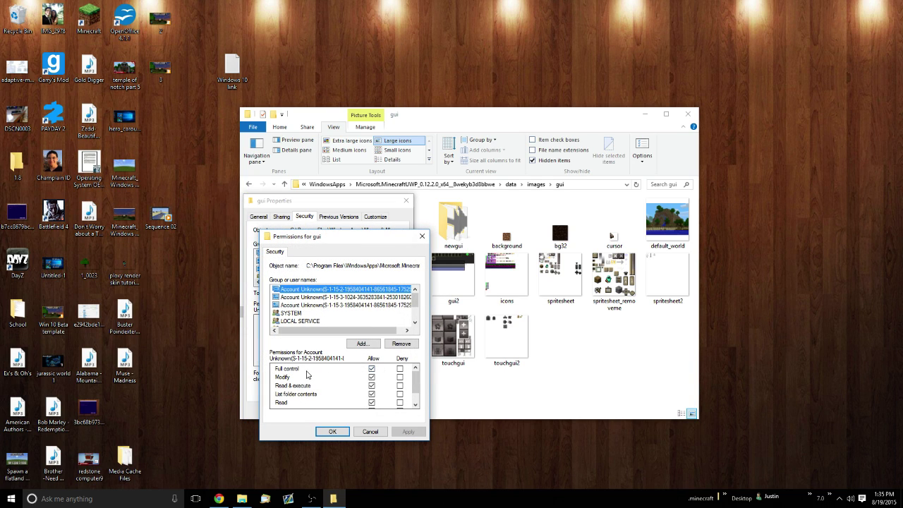
pyautogui.scroll(-1, 343, 378)
pyautogui.scroll(1, 342, 378)
pyautogui.click(335, 431)
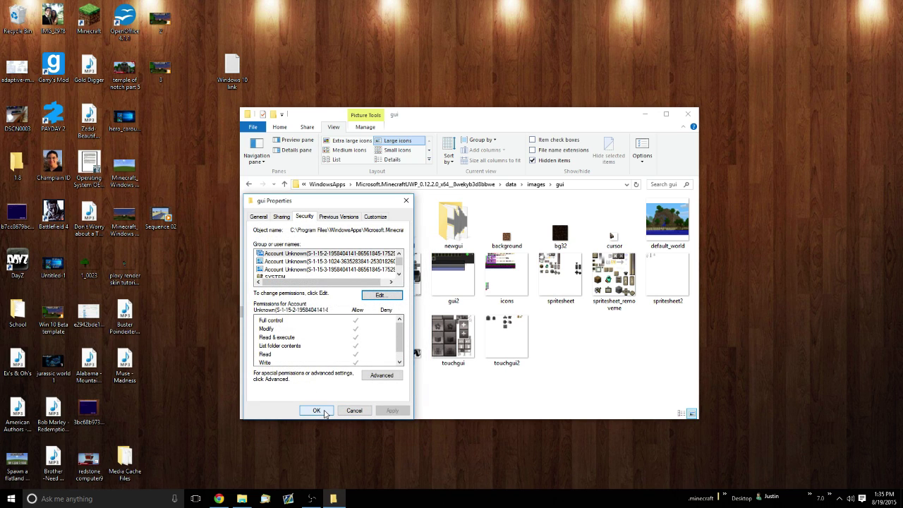
pyautogui.click(316, 411)
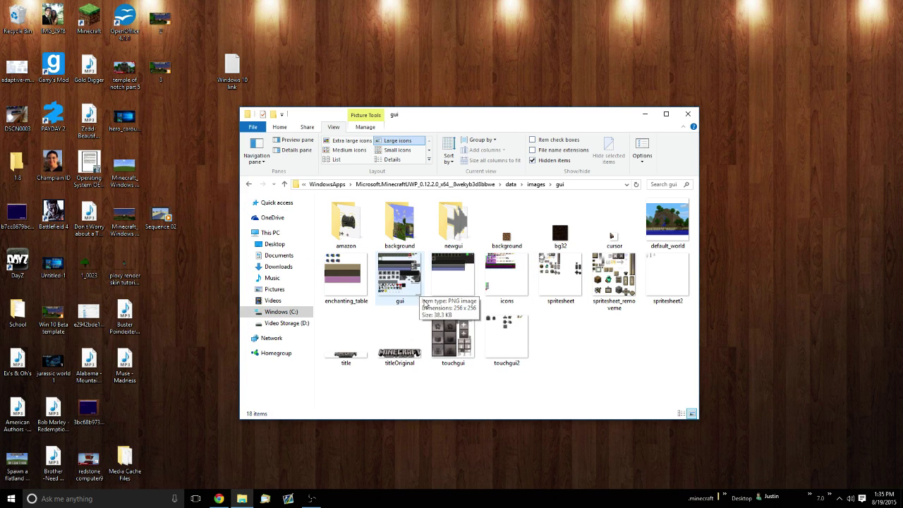
pyautogui.moveTo(452, 279)
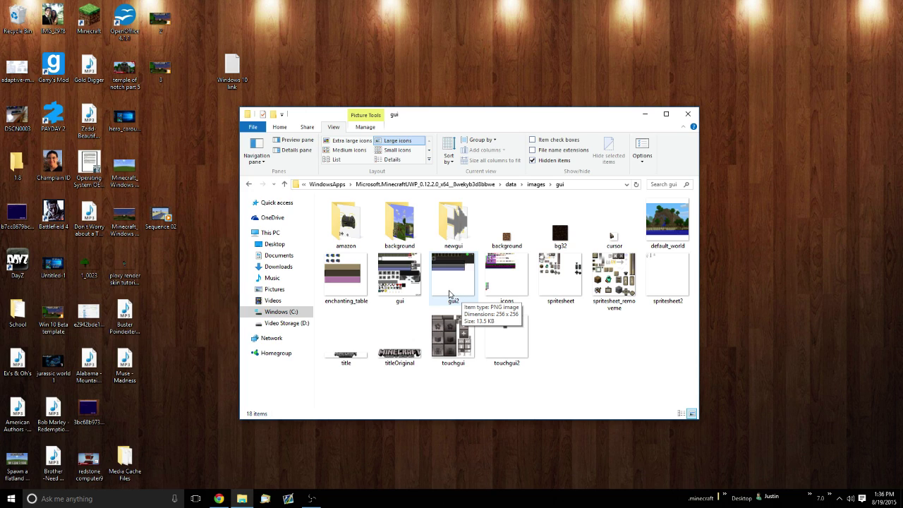
# - Select the gui and gui2 images, then return to the images folder
pyautogui.click(399, 271)
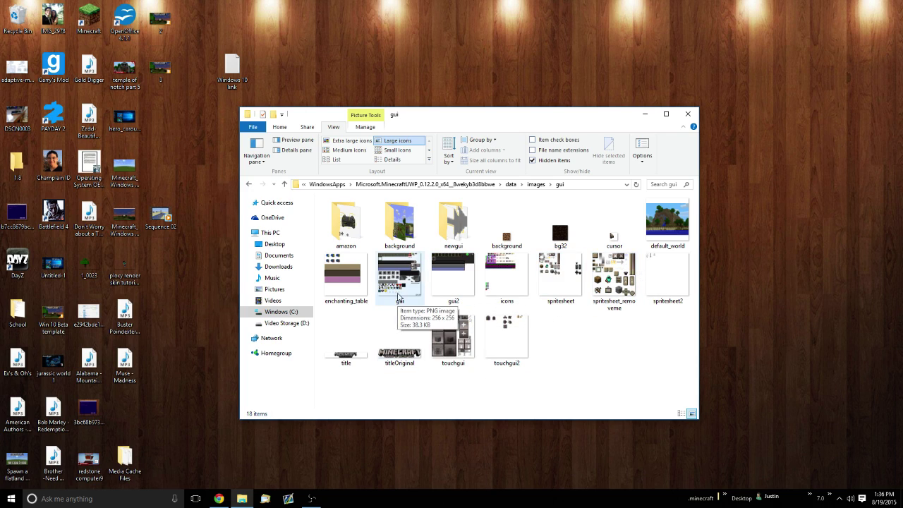
pyautogui.click(463, 267)
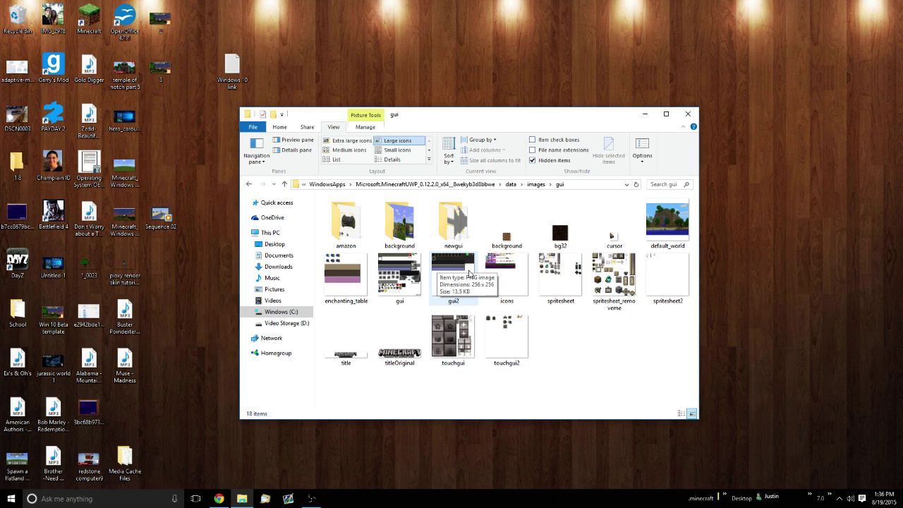
pyautogui.click(248, 185)
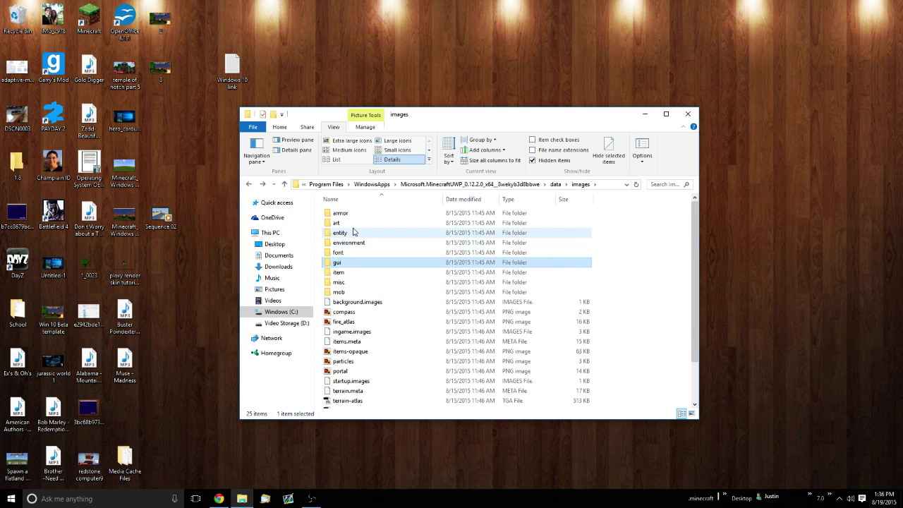
# - Look into the art folder, then open data's icons folder showing 22 logo images
pyautogui.doubleClick(354, 226)
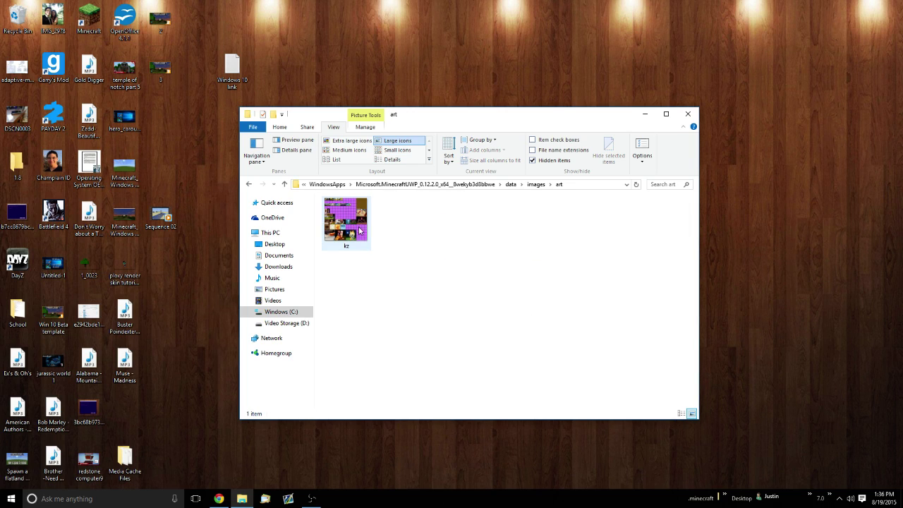
pyautogui.click(249, 184)
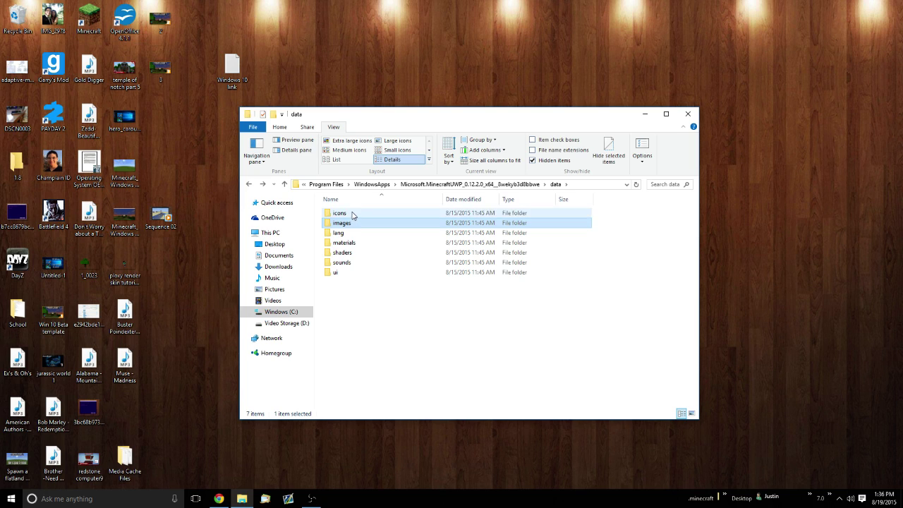
pyautogui.doubleClick(345, 213)
pyautogui.scroll(-1, 505, 307)
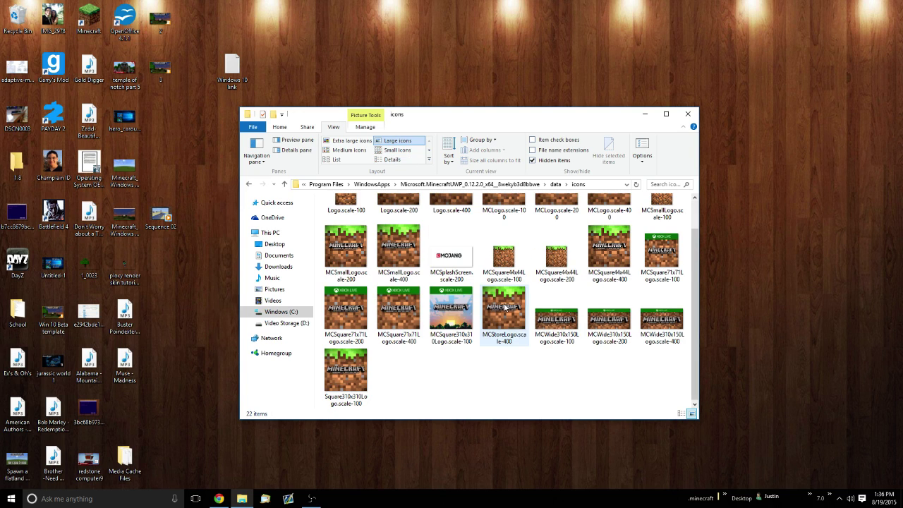